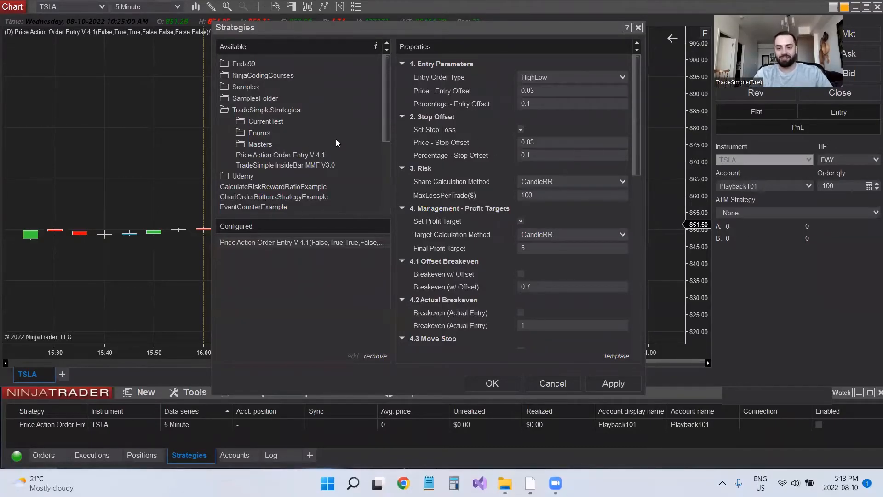
Select the configured Price Action Order Entry V 4.1 strategy to review its properties, final profit target 3.
{"action": "left_click", "coordinate": [304, 154]}
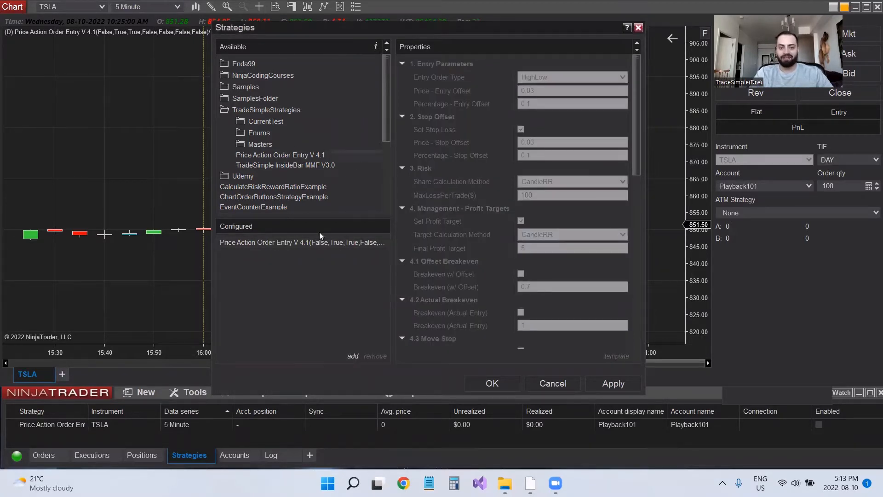
{"action": "left_click", "coordinate": [313, 243]}
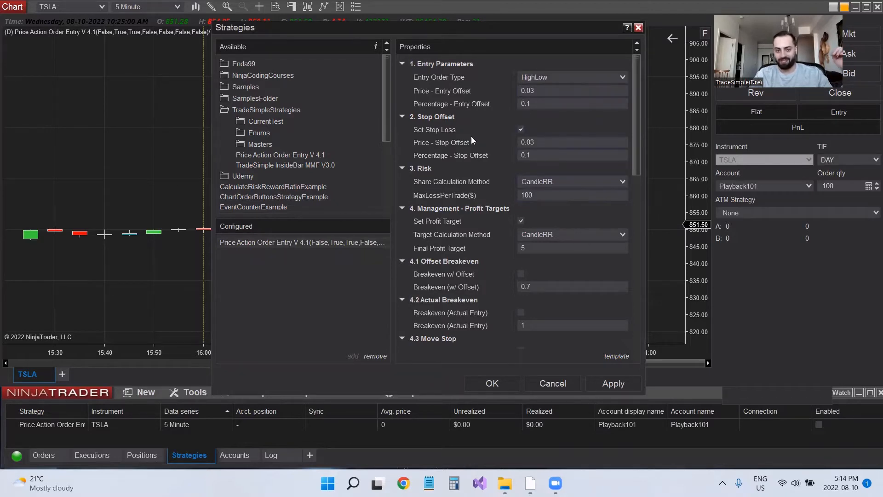
{"action": "left_click", "coordinate": [316, 158]}
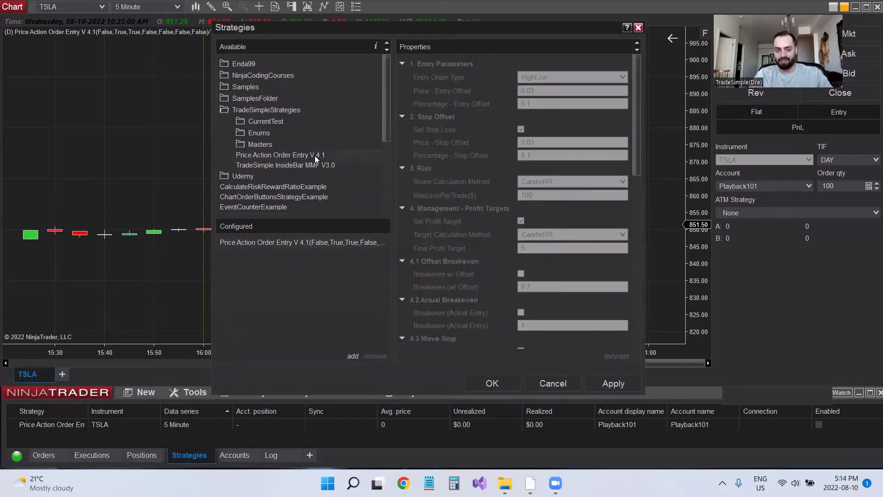
{"action": "left_click", "coordinate": [282, 243]}
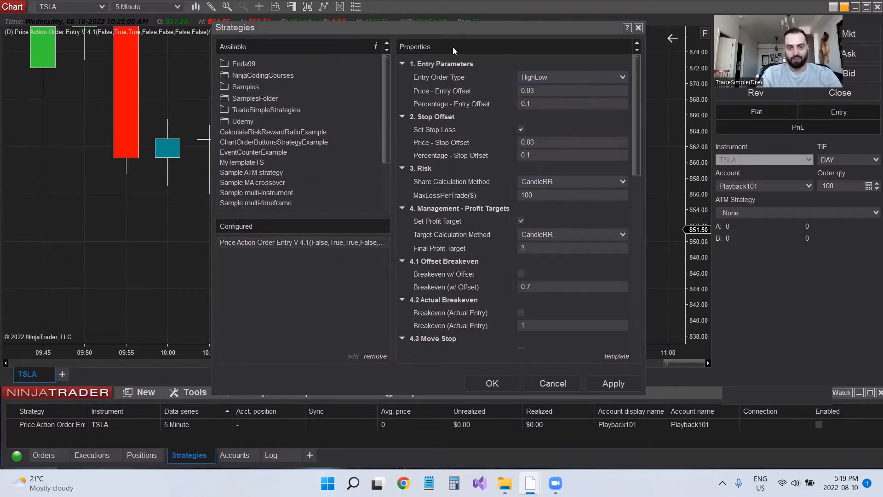
Show the Entry Order Type choices (HighLow, Close, Market) and keep HighLow.
{"action": "left_click", "coordinate": [564, 79]}
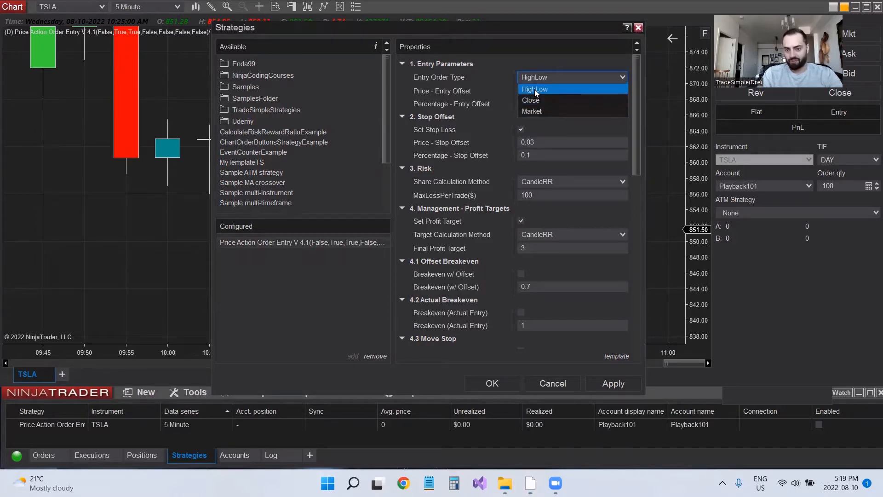
{"action": "left_click", "coordinate": [535, 89]}
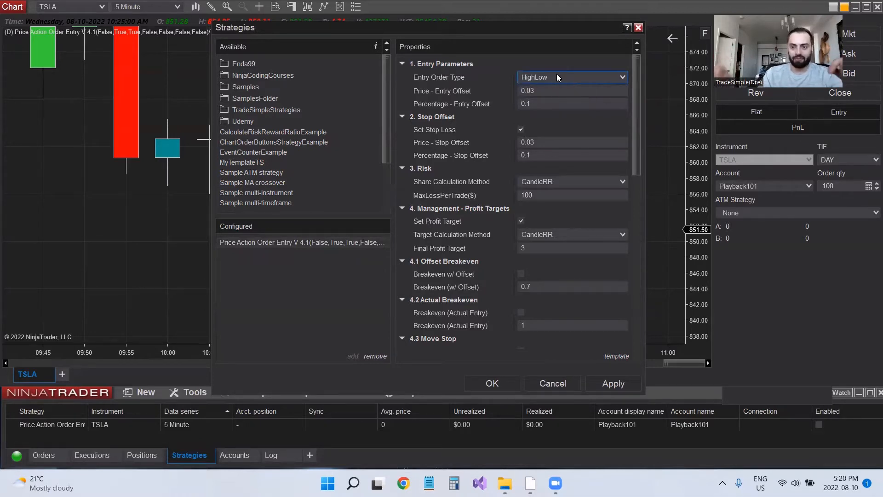
Set Entry Order Type to Close, apply and confirm back to the TSLA chart.
{"action": "left_click", "coordinate": [557, 77]}
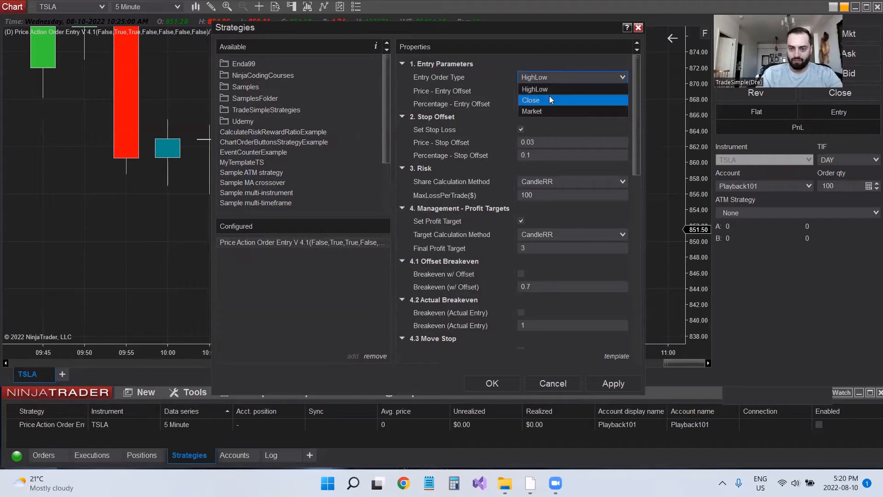
{"action": "left_click", "coordinate": [533, 101]}
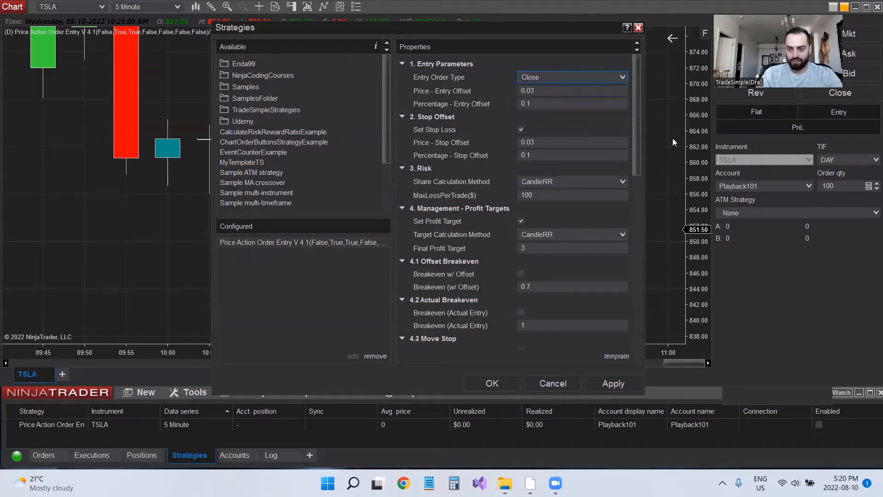
{"action": "left_click", "coordinate": [614, 382]}
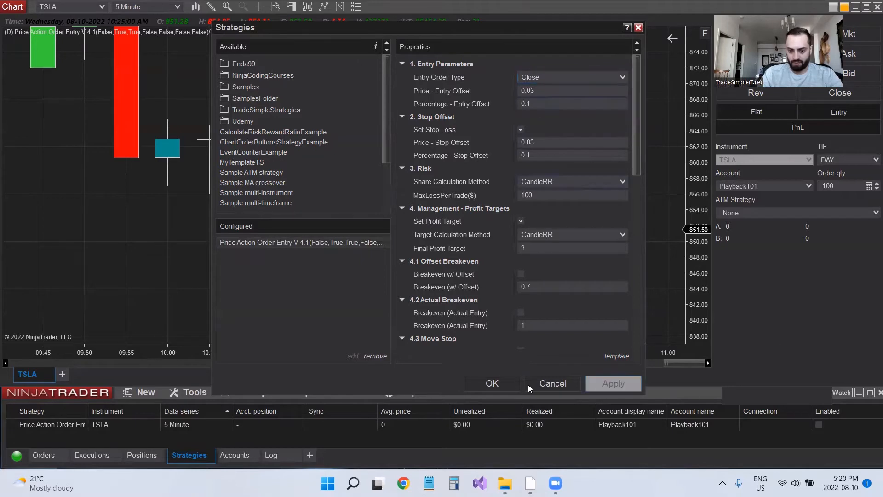
{"action": "left_click", "coordinate": [493, 383]}
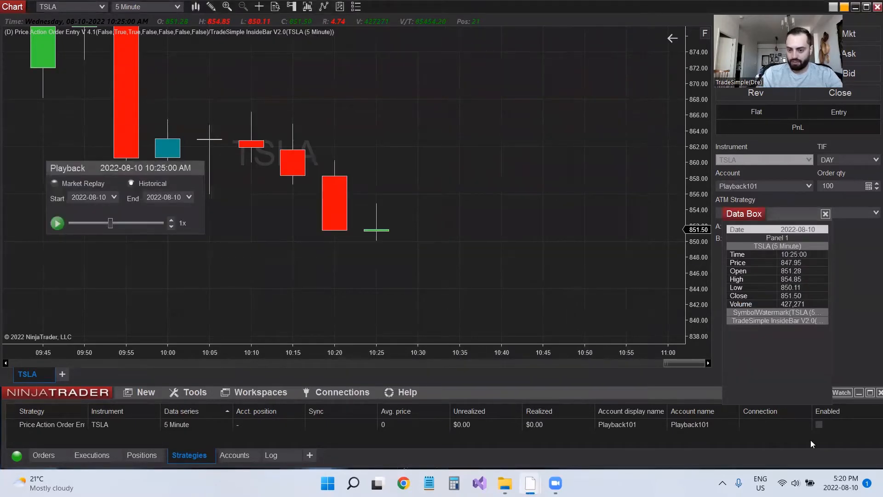
Enable the strategy, play back a LONG Close-entry trade on TSLA, pause and disable it.
{"action": "left_click", "coordinate": [817, 425]}
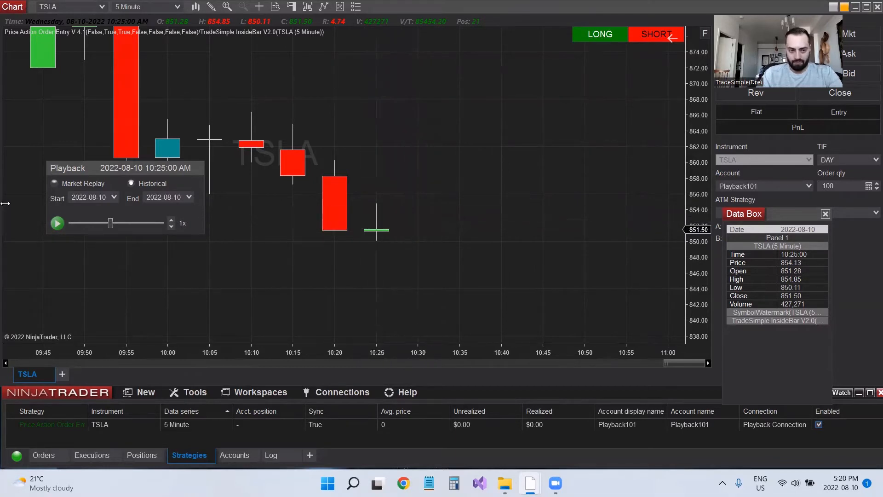
{"action": "left_click", "coordinate": [57, 223]}
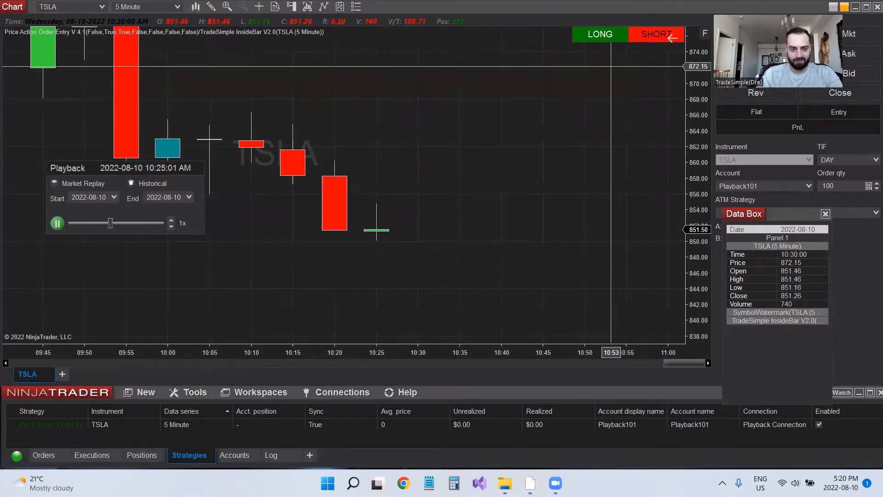
{"action": "left_click", "coordinate": [604, 33]}
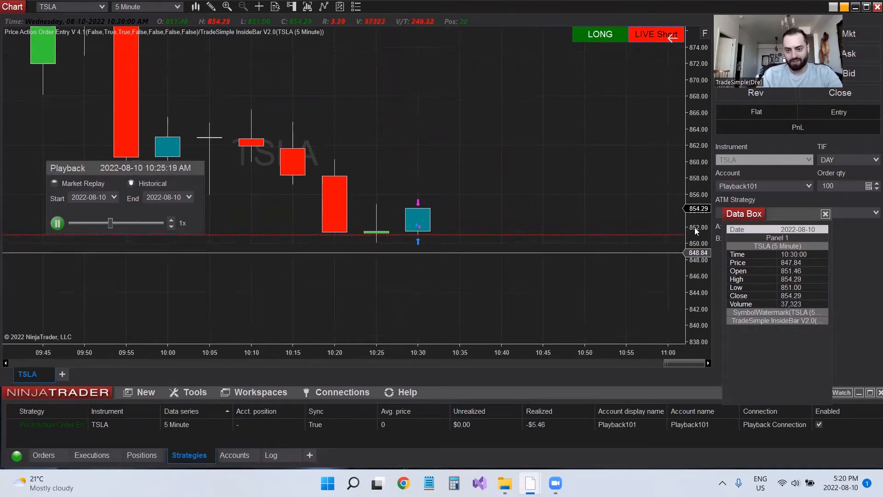
{"action": "left_click", "coordinate": [59, 223]}
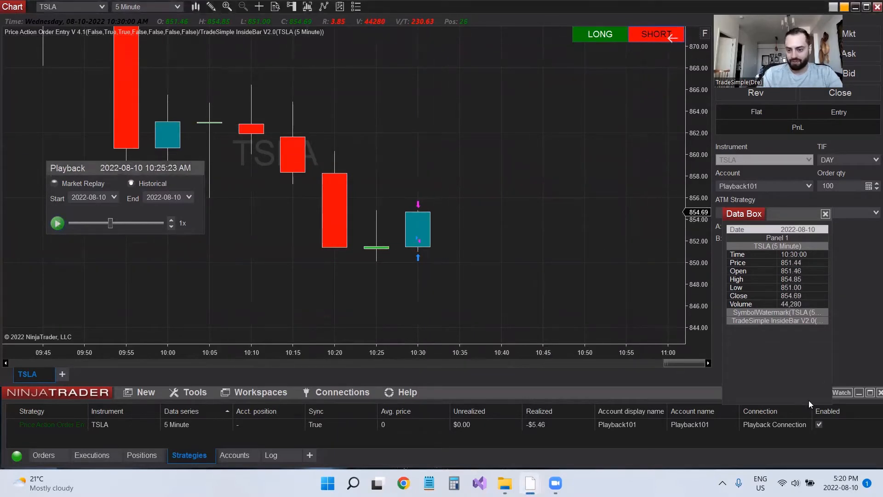
{"action": "left_click", "coordinate": [820, 424]}
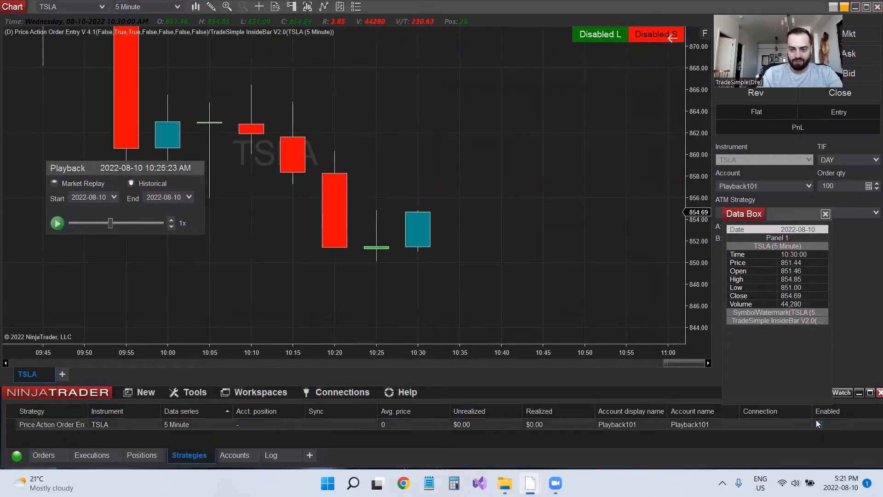
From the chart's Strategies settings, set Entry Order Type to Market and apply.
{"action": "right_click", "coordinate": [483, 200]}
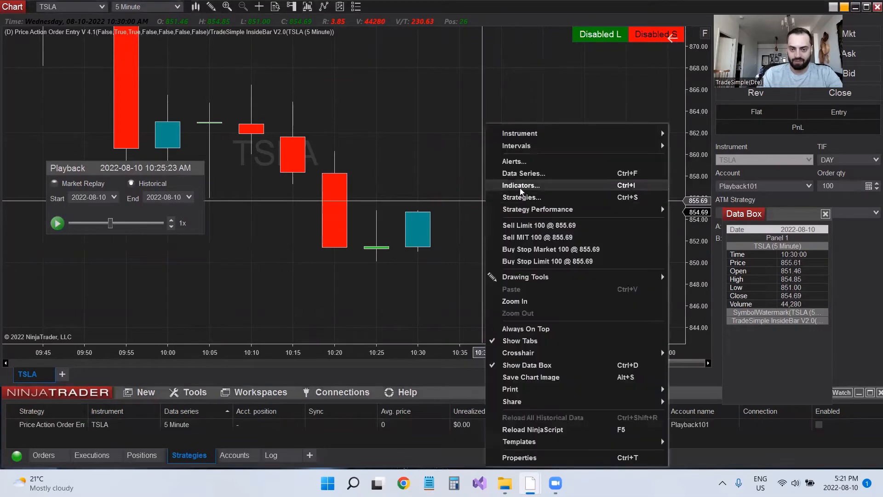
{"action": "left_click", "coordinate": [531, 206]}
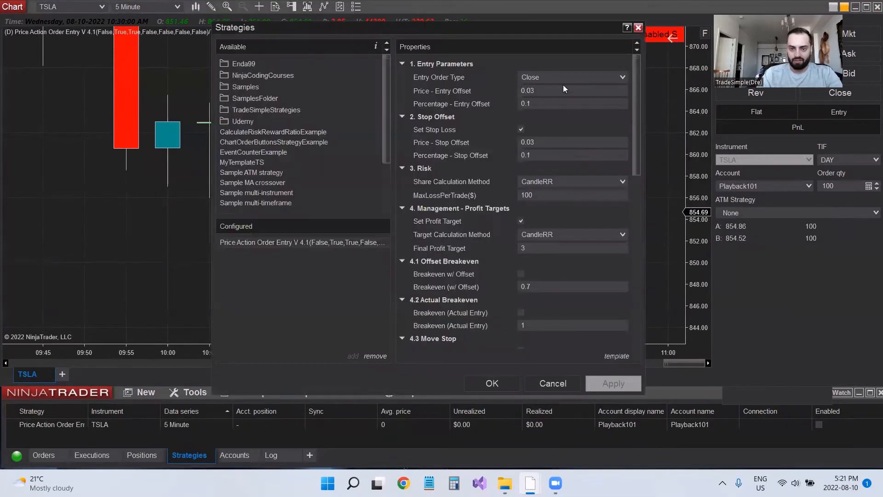
{"action": "left_click", "coordinate": [536, 77]}
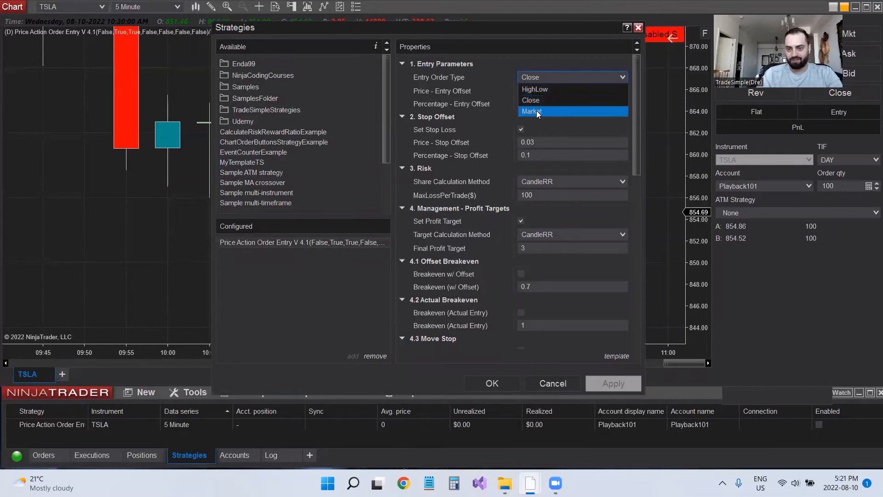
{"action": "left_click", "coordinate": [537, 111]}
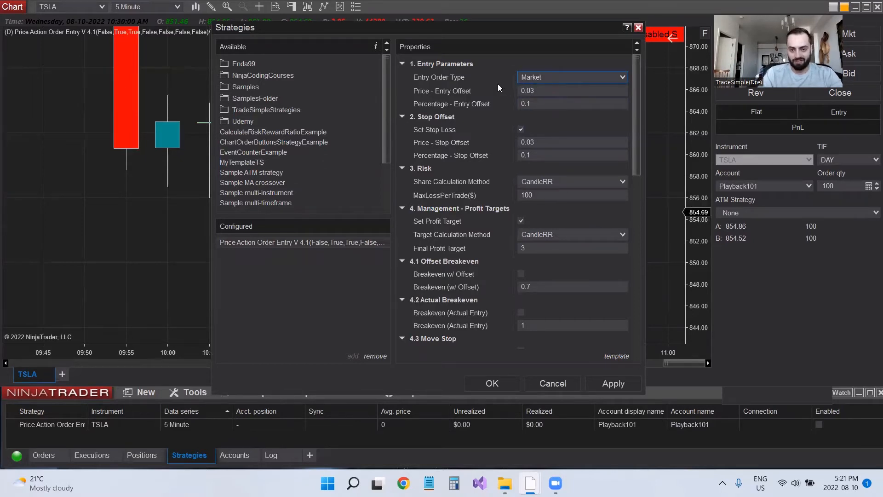
{"action": "left_click", "coordinate": [614, 383]}
Confirm the settings, re-enable the strategy and resume playback with a compressed price scale.
{"action": "left_click", "coordinate": [492, 383]}
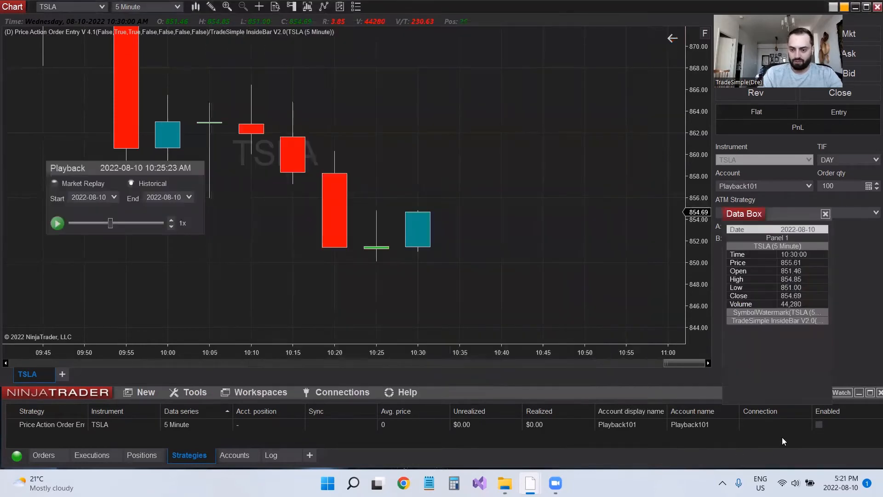
{"action": "left_click", "coordinate": [819, 428]}
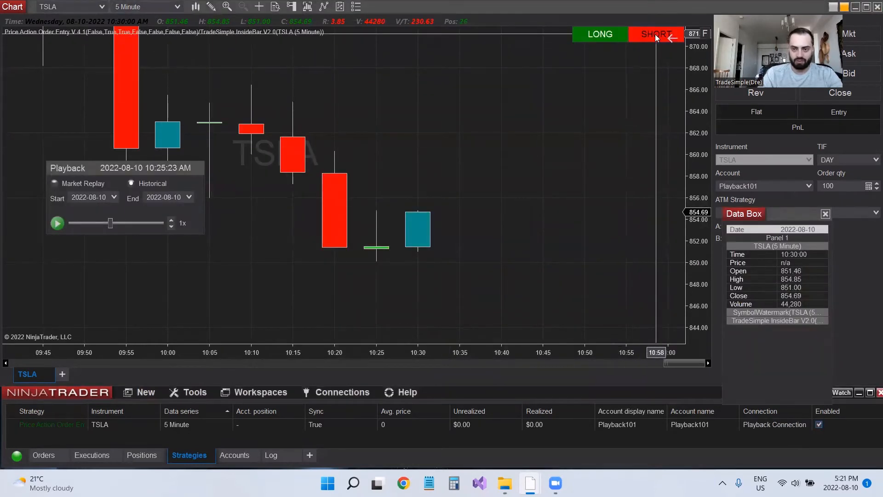
{"action": "left_click_drag", "start_coordinate": [697, 207], "coordinate": [696, 276]}
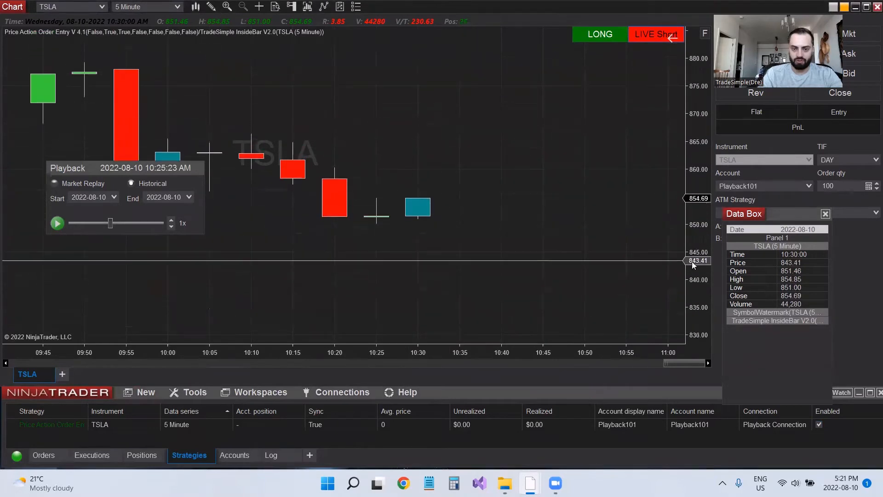
{"action": "left_click", "coordinate": [58, 223]}
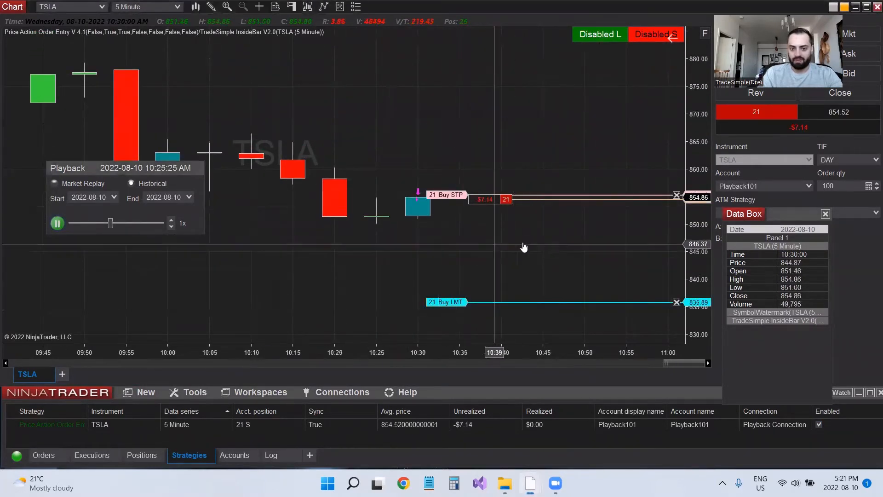
Enter a 21-share LONG TSLA trade, close the position and pause playback.
{"action": "left_click", "coordinate": [600, 40]}
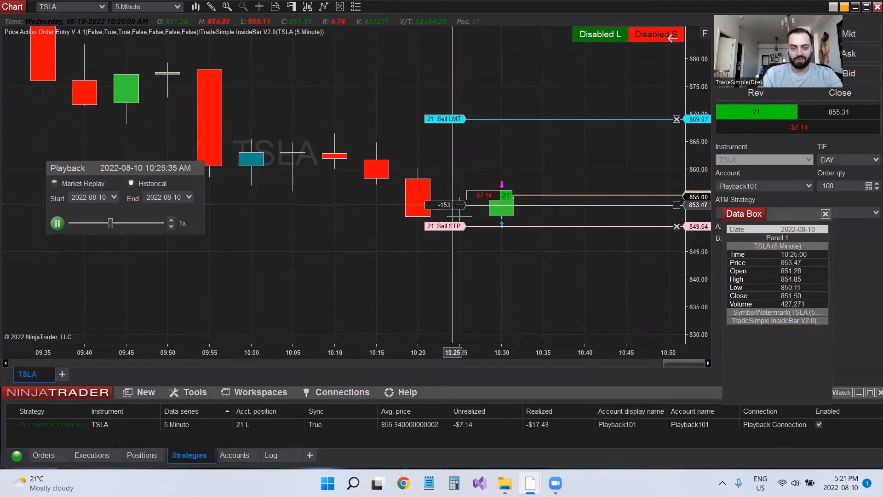
{"action": "left_click", "coordinate": [840, 92]}
{"action": "left_click", "coordinate": [57, 222]}
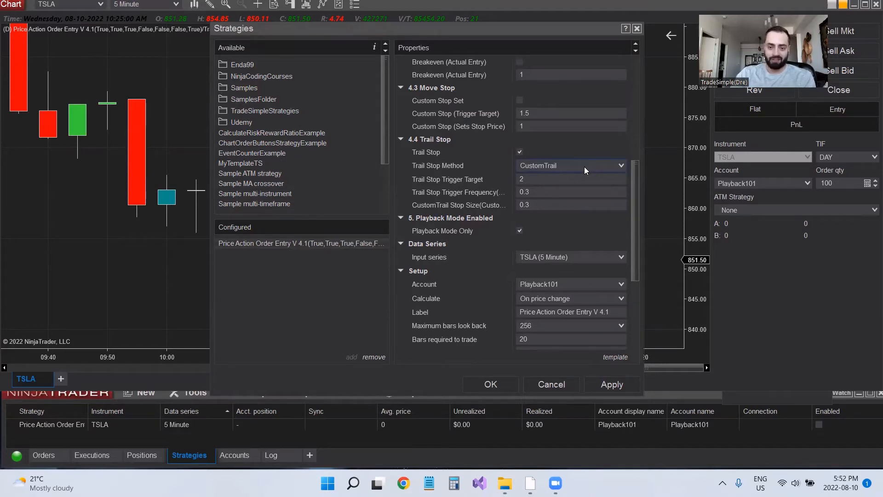
Set Trail Stop Method to CloseCandle and Trail Stop Trigger Target from 2 to 1.
{"action": "left_click", "coordinate": [585, 166]}
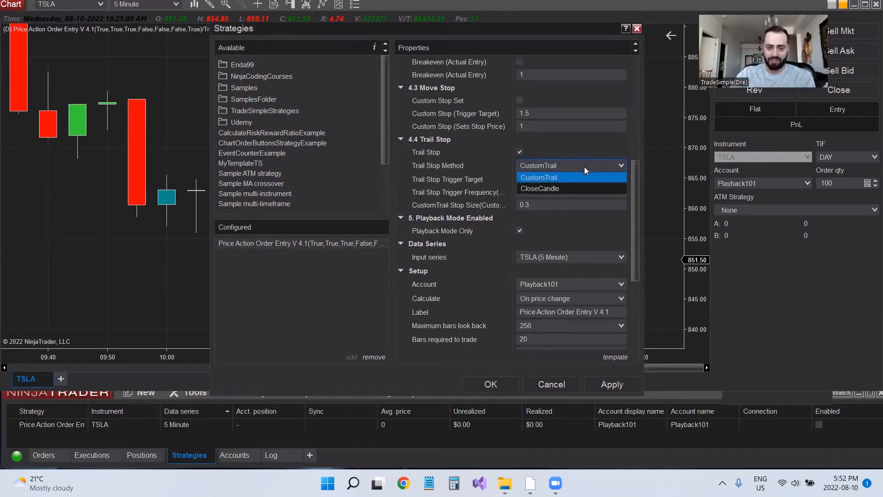
{"action": "left_click", "coordinate": [528, 189]}
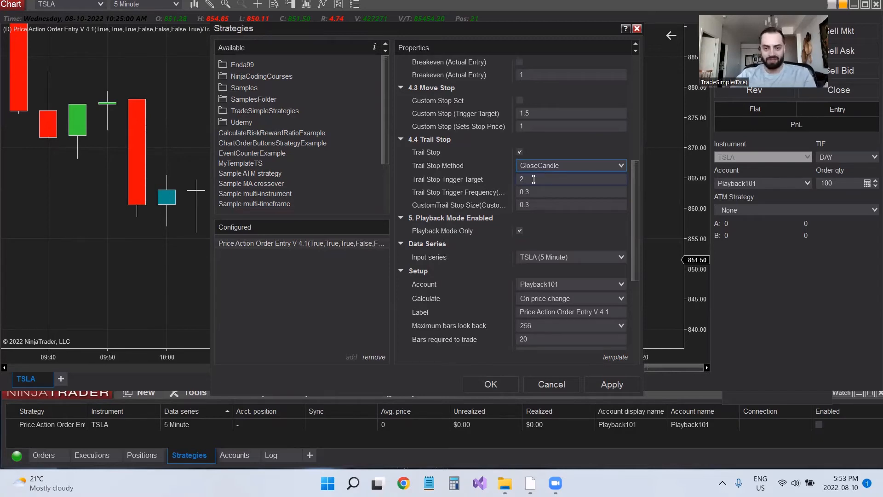
{"action": "left_click", "coordinate": [529, 178]}
{"action": "type", "text": "1"}
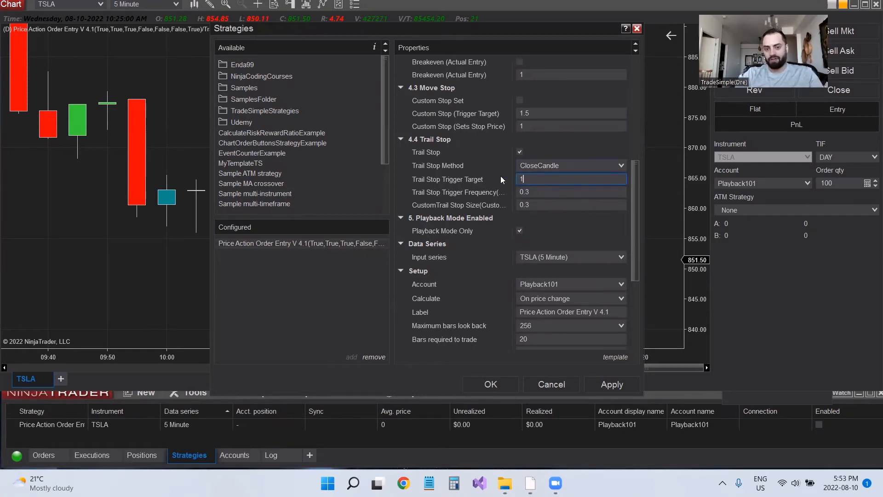
{"action": "left_click", "coordinate": [480, 179]}
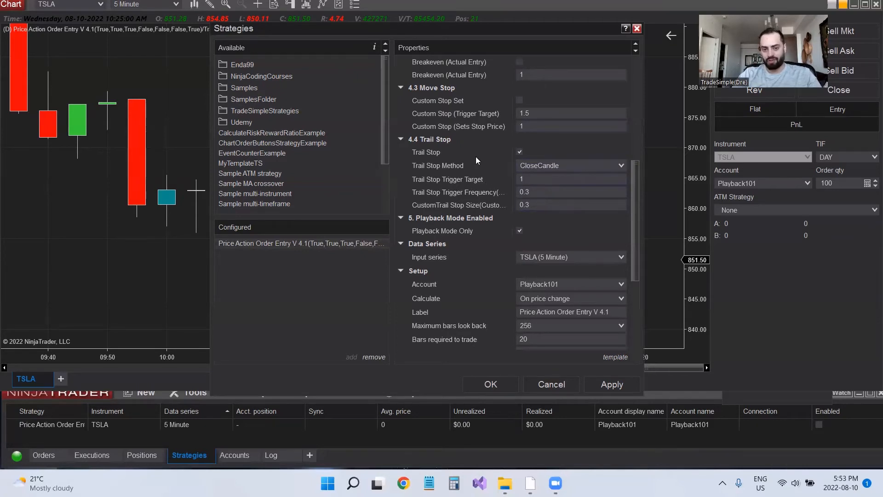
Apply and close the settings, enable the strategy and start playback for the 21-share long.
{"action": "left_click", "coordinate": [612, 385]}
{"action": "left_click", "coordinate": [491, 385]}
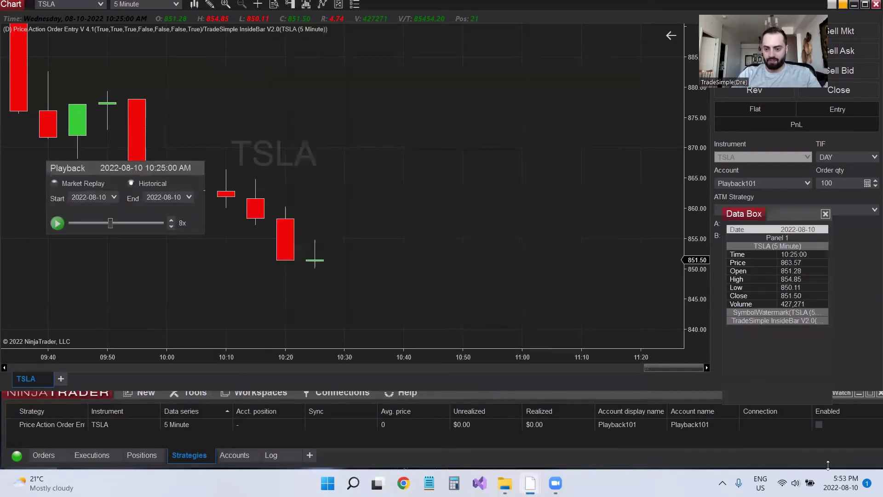
{"action": "left_click", "coordinate": [819, 426]}
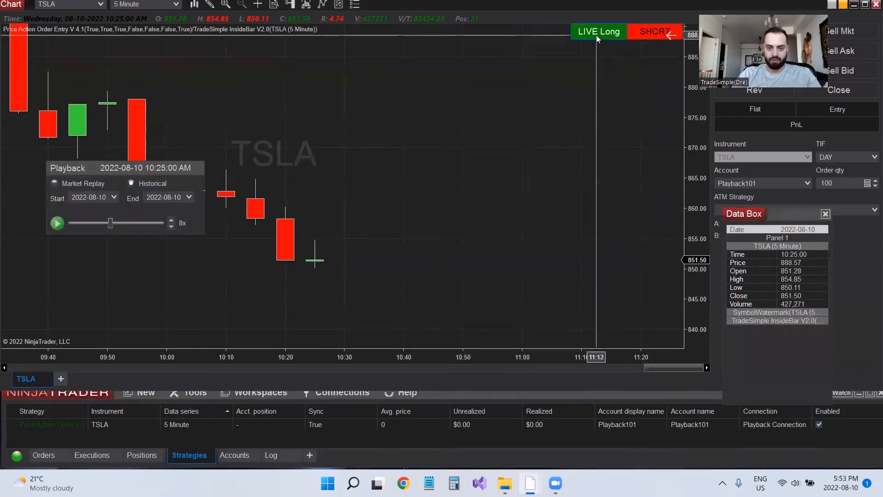
{"action": "left_click", "coordinate": [57, 223]}
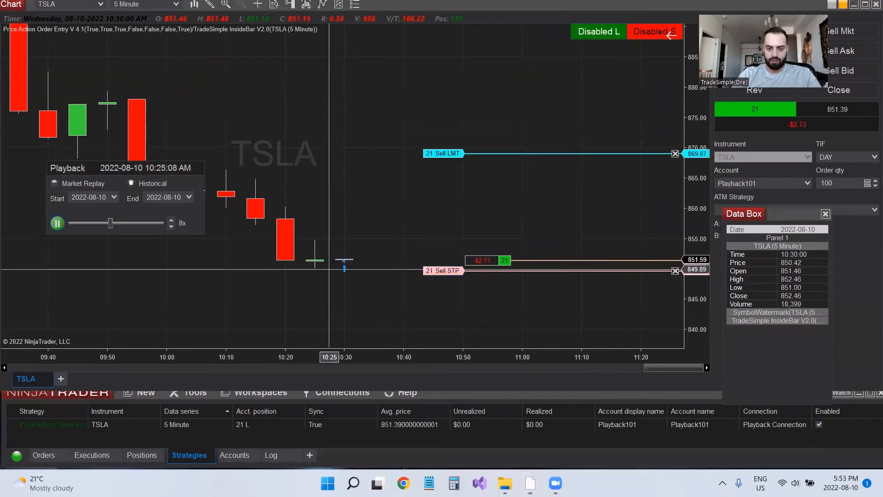
{"action": "scroll", "coordinate": [381, 300], "scroll_direction": "down", "scroll_amount": 3}
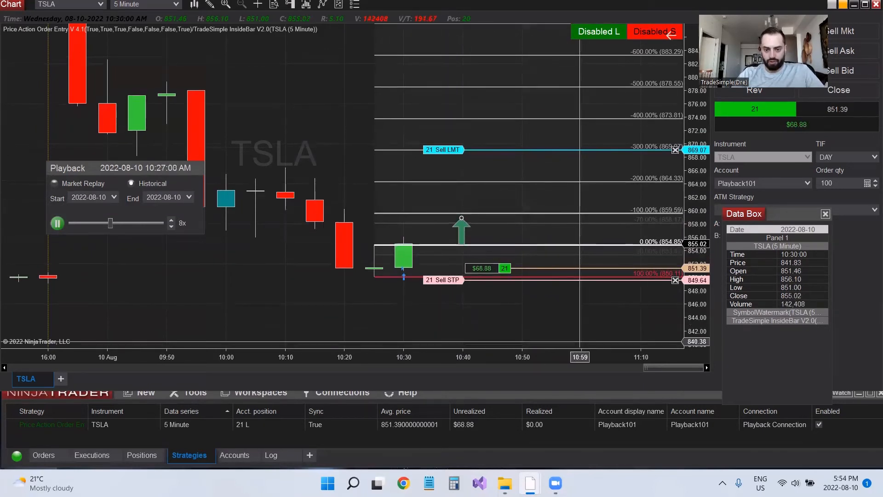
Raise the profit target to about 875 while stepping playback speed through 15x, 20x, 50x and back to 20x.
{"action": "mouse_move", "coordinate": [567, 357]}
{"action": "left_mouse_down"}
{"action": "mouse_move", "coordinate": [545, 357]}
{"action": "mouse_move", "coordinate": [631, 357]}
{"action": "left_mouse_up"}
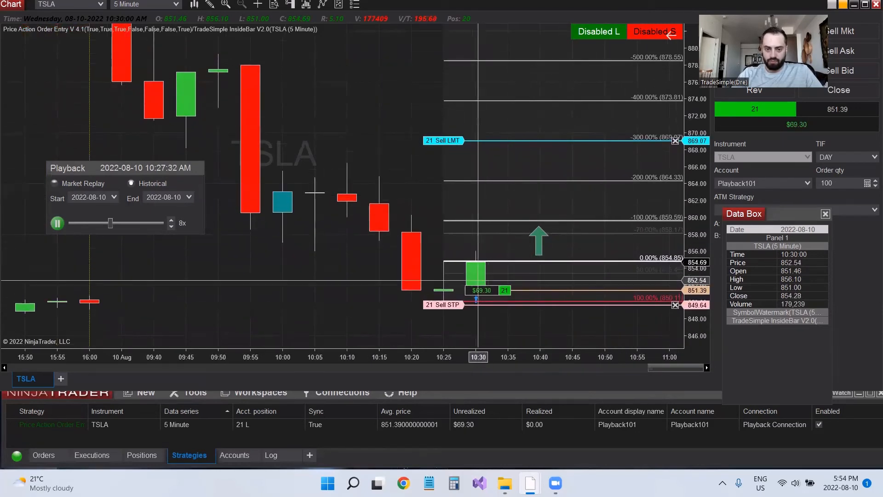
{"action": "left_click", "coordinate": [172, 218]}
{"action": "left_click_drag", "start_coordinate": [440, 140], "coordinate": [440, 85]}
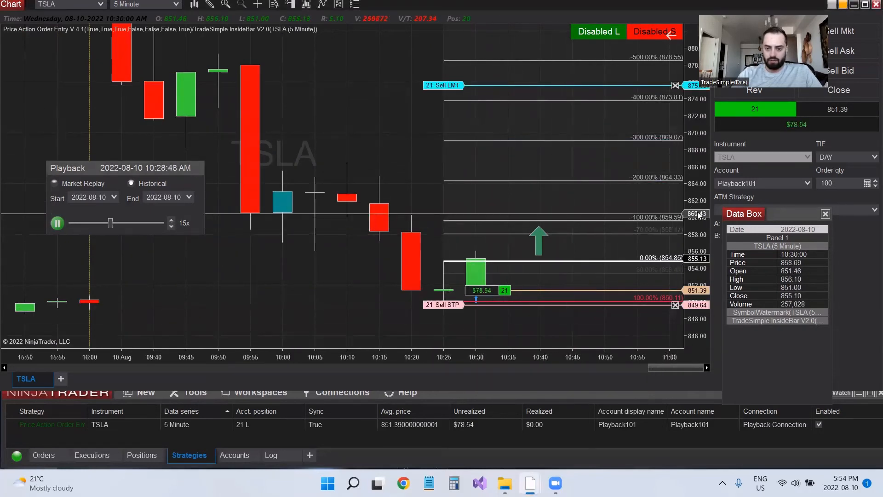
{"action": "left_click", "coordinate": [171, 221]}
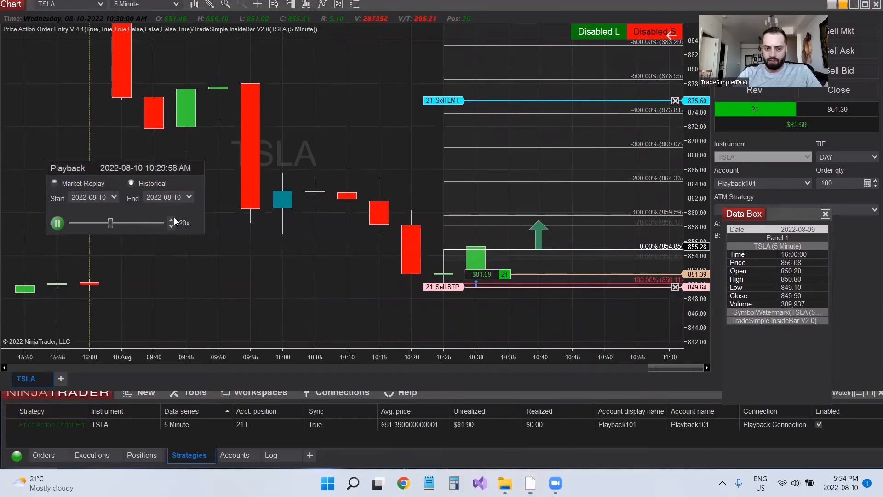
{"action": "left_click", "coordinate": [175, 220]}
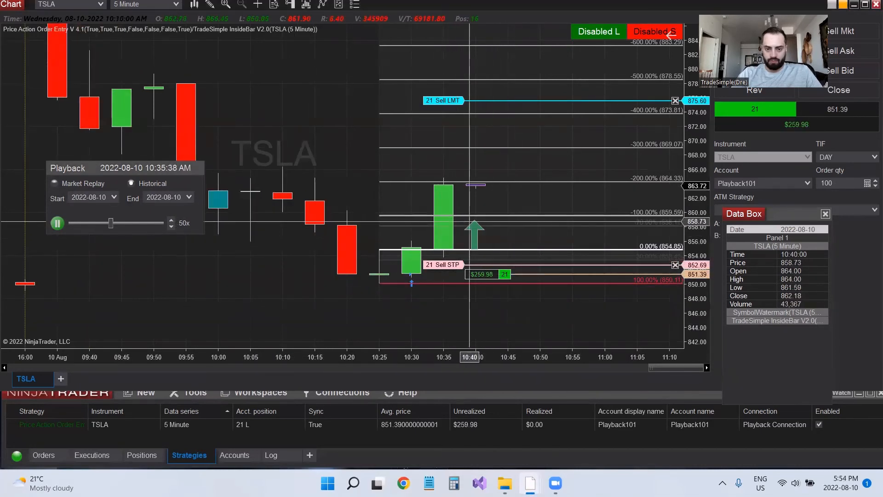
{"action": "left_click", "coordinate": [170, 227]}
{"action": "scroll", "coordinate": [483, 207], "scroll_direction": "down", "scroll_amount": 2}
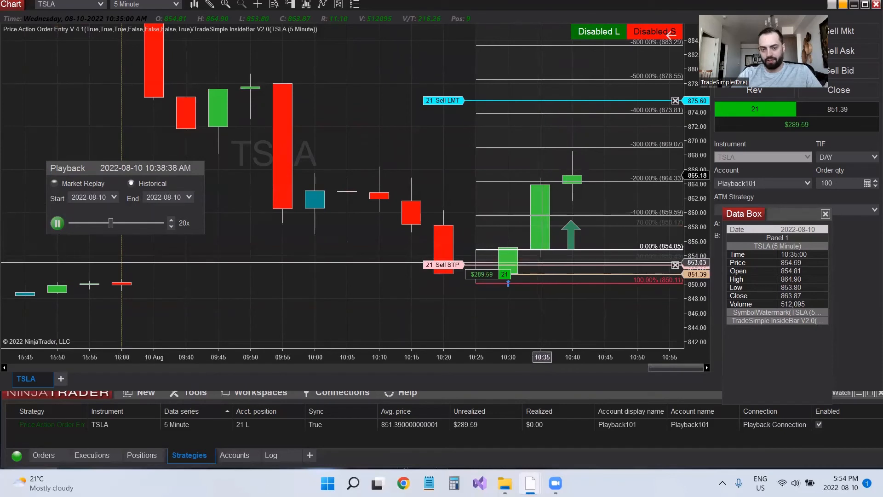
Remove the drawn horizontal line, lower the stop to 849.56 and raise the target to about 881.
{"action": "right_click", "coordinate": [476, 283]}
{"action": "left_click", "coordinate": [507, 311]}
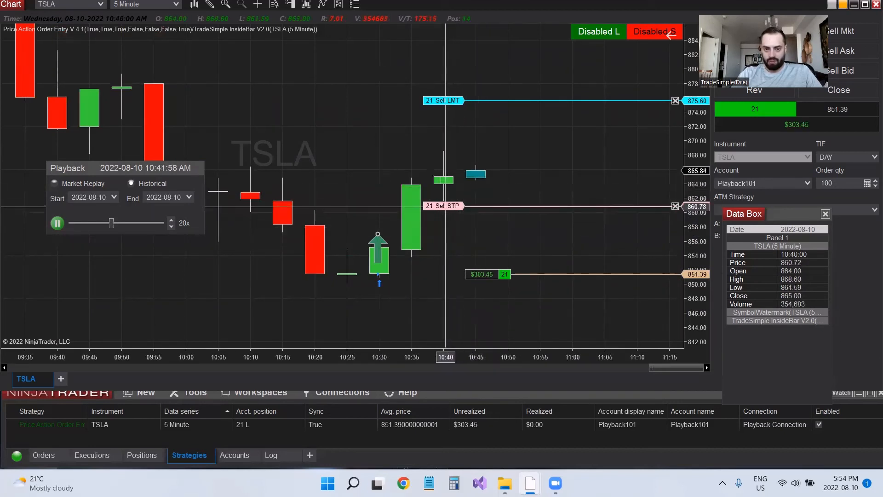
{"action": "left_click_drag", "start_coordinate": [447, 206], "coordinate": [448, 246]}
{"action": "left_click_drag", "start_coordinate": [447, 282], "coordinate": [447, 287]}
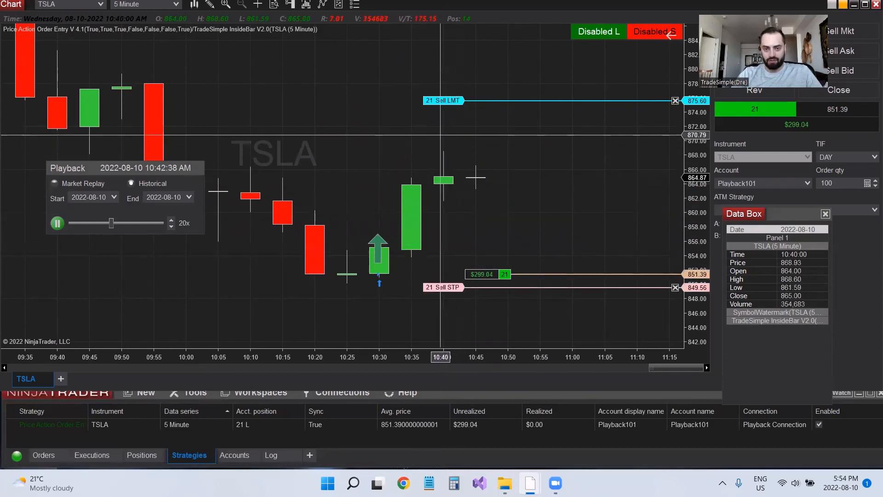
{"action": "left_click_drag", "start_coordinate": [446, 99], "coordinate": [446, 55]}
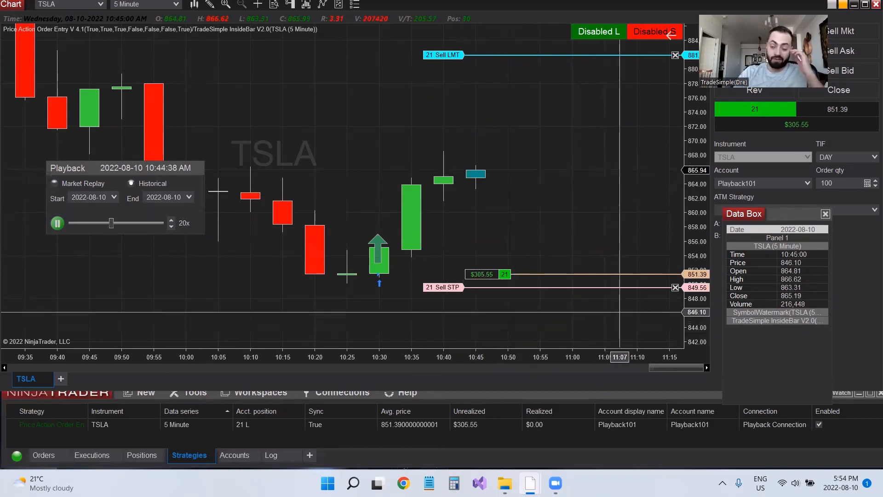
Speed playback up to 500x until the trade exits with $385.35 realized, then pause.
{"action": "left_click", "coordinate": [171, 223]}
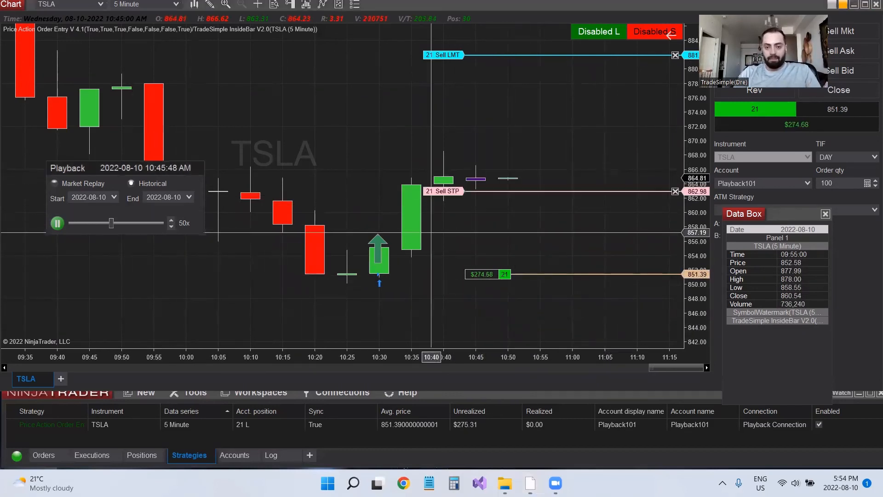
{"action": "left_click", "coordinate": [171, 219]}
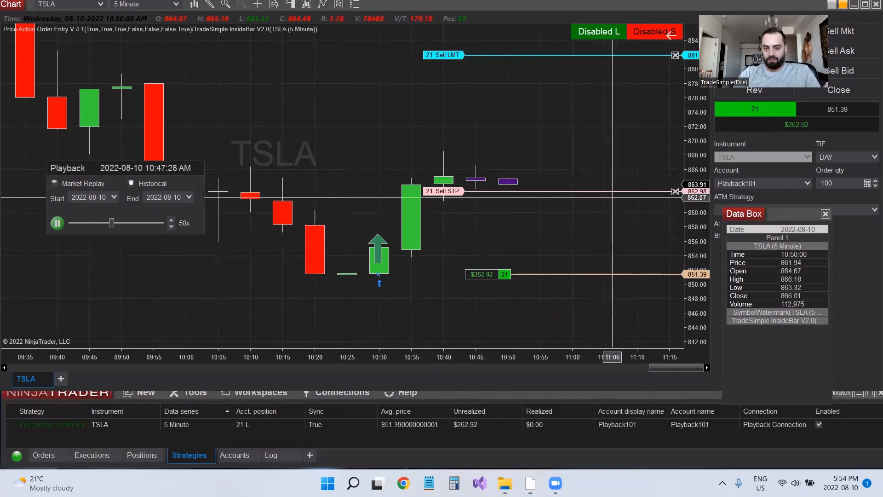
{"action": "left_click", "coordinate": [171, 219]}
{"action": "left_click", "coordinate": [171, 219]}
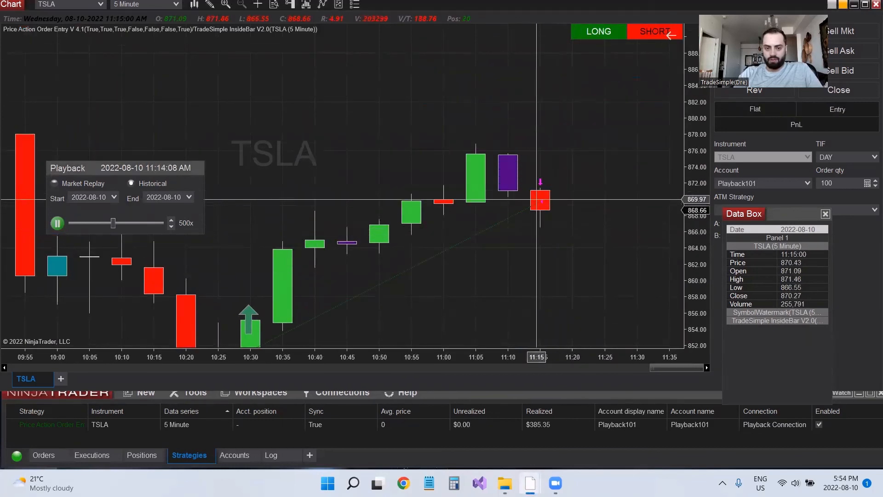
{"action": "left_click", "coordinate": [172, 226]}
{"action": "left_click", "coordinate": [58, 223]}
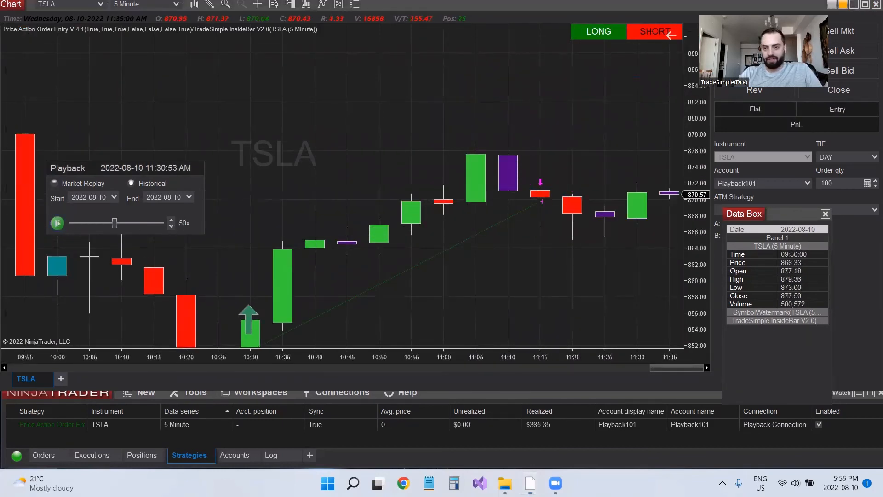